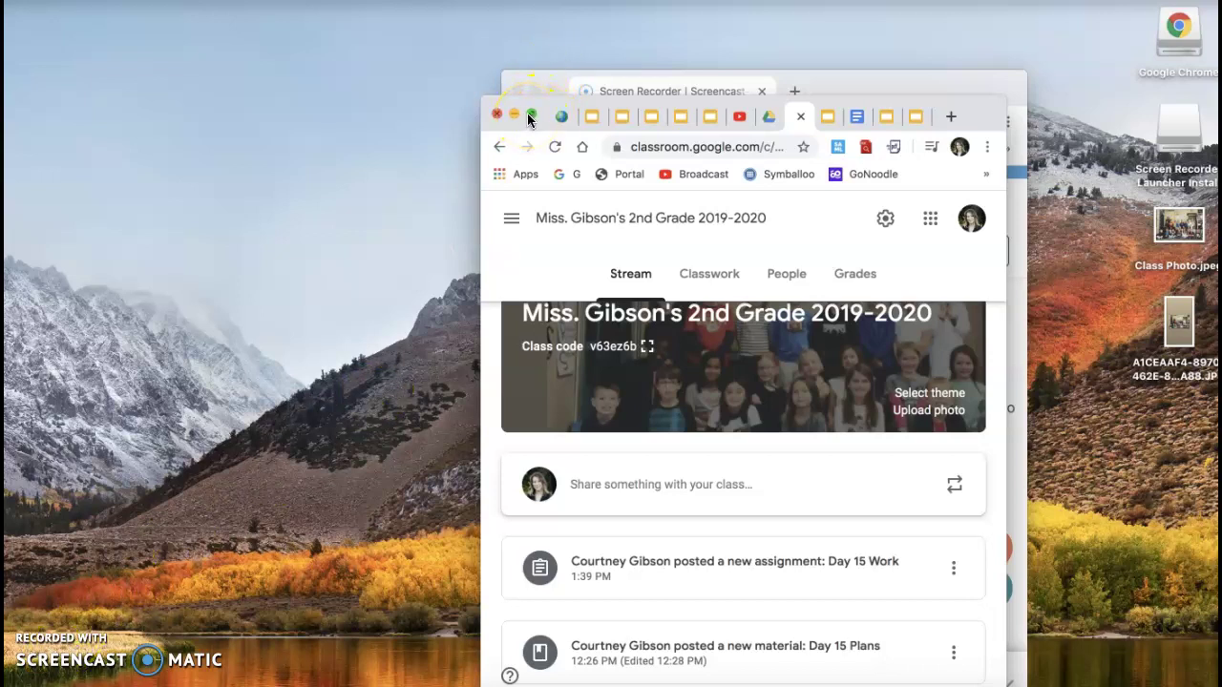
Maximize the Chrome window showing the Google Classroom stream
click(532, 114)
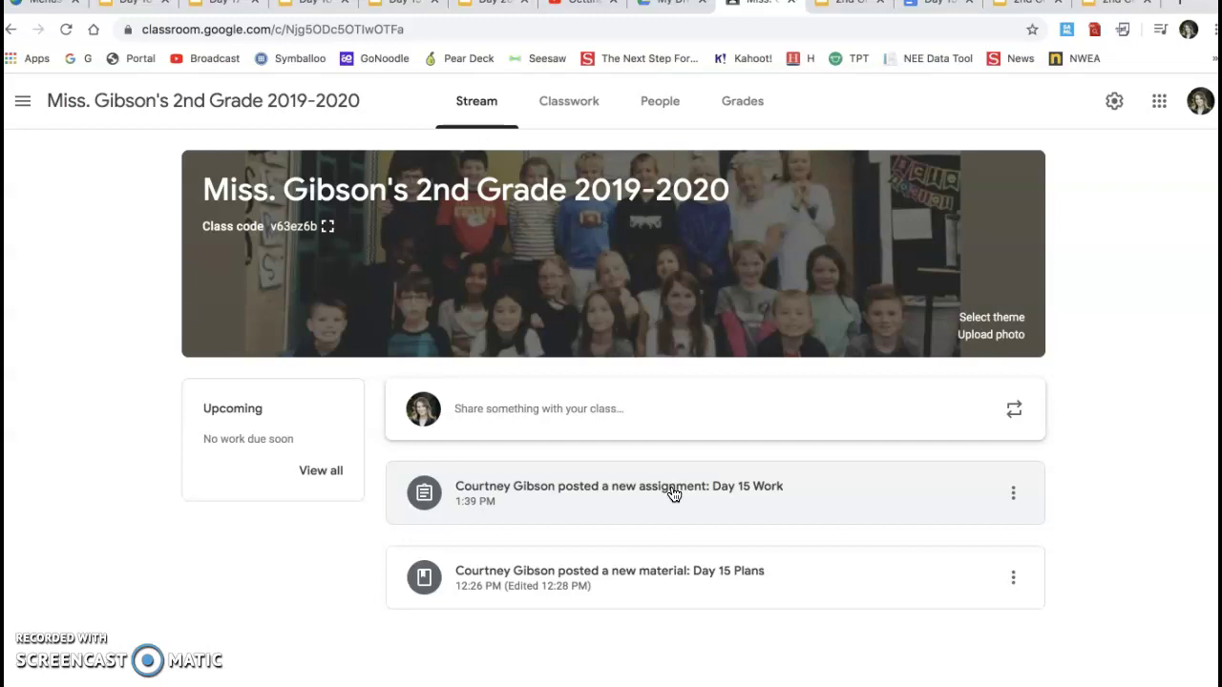
From the Classwork page, expand Day 15 Work and open its attached Google Doc
click(681, 489)
click(739, 493)
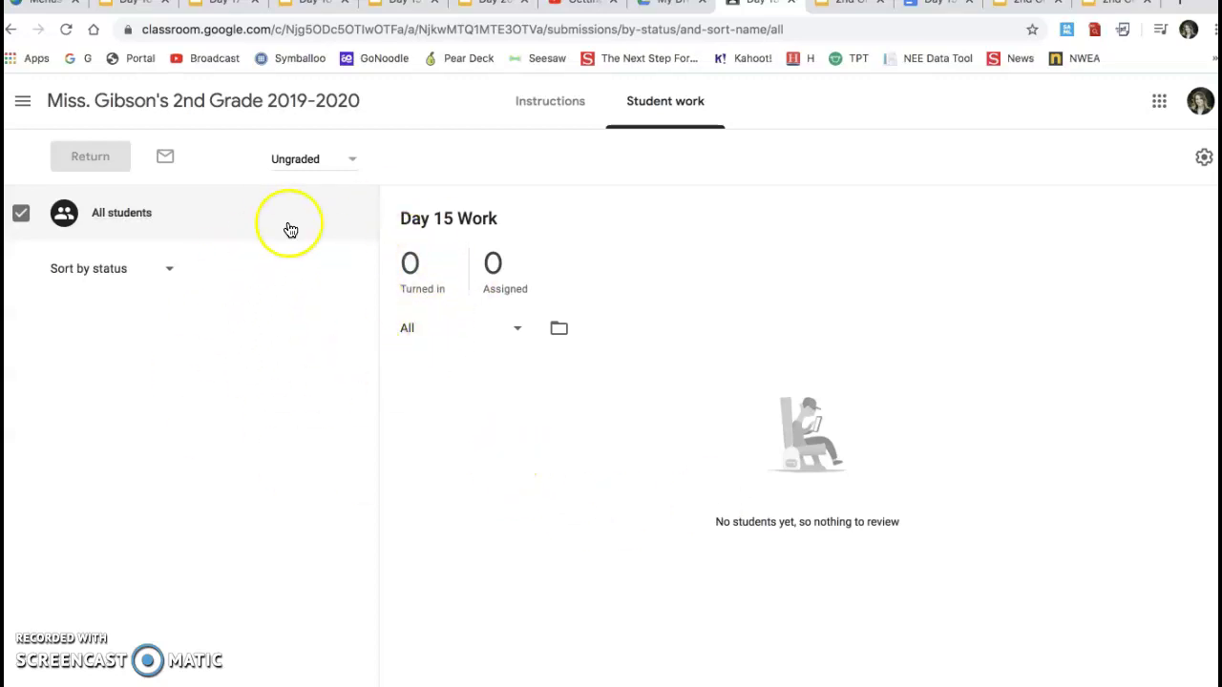
click(114, 105)
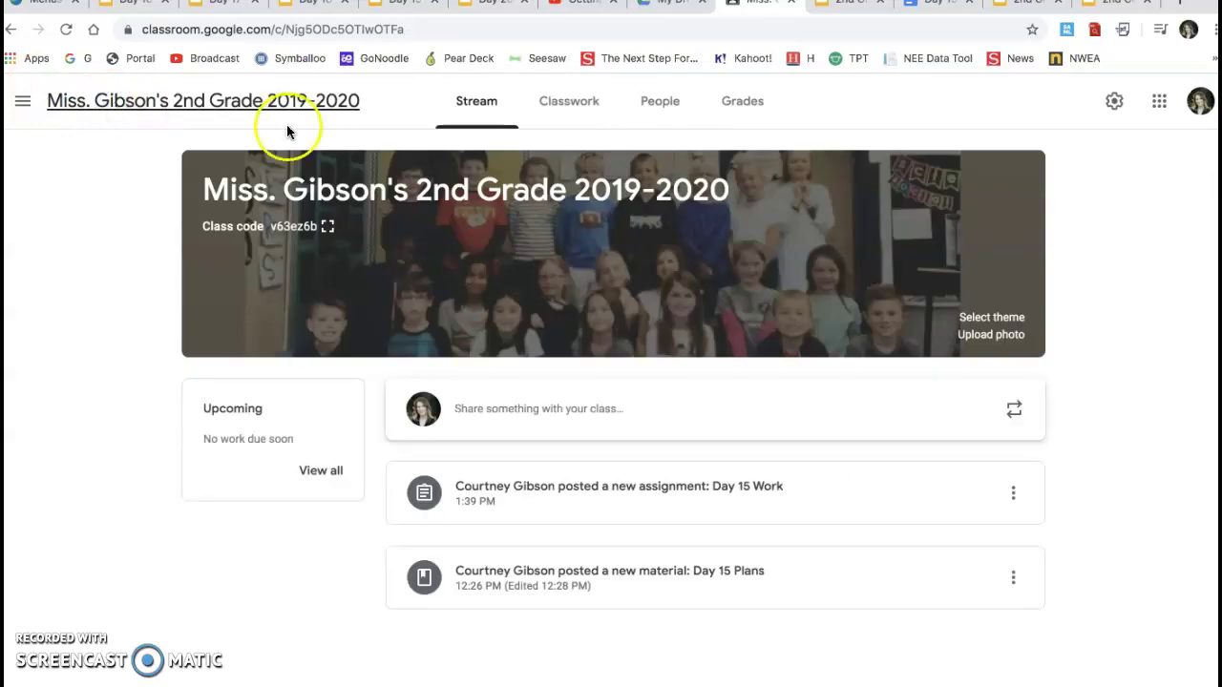
click(592, 107)
click(401, 374)
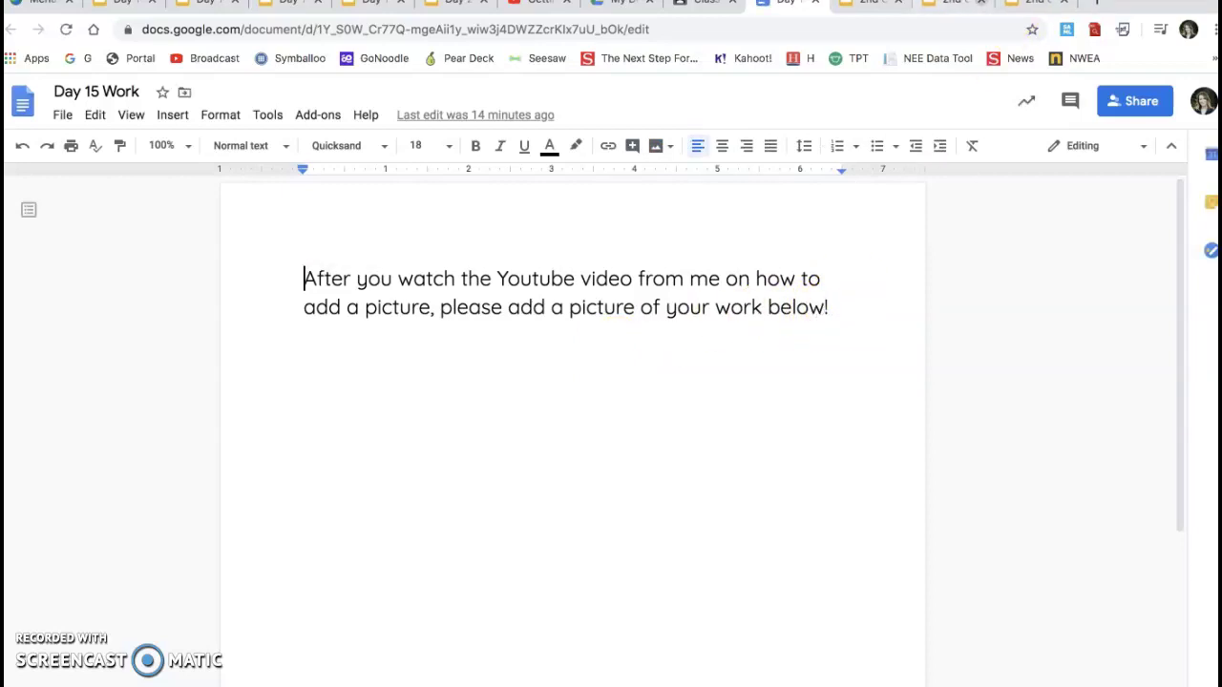
Add a blank line after 'below!' in the Day 15 Work doc
click(851, 312)
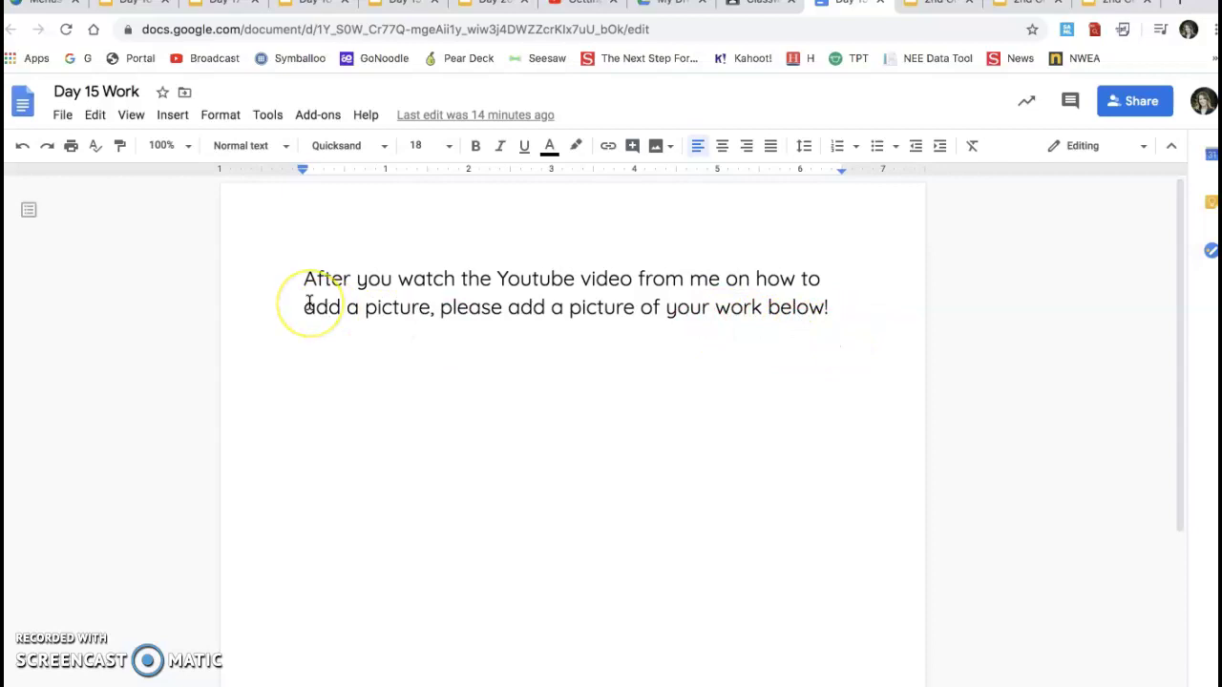
key(Return)
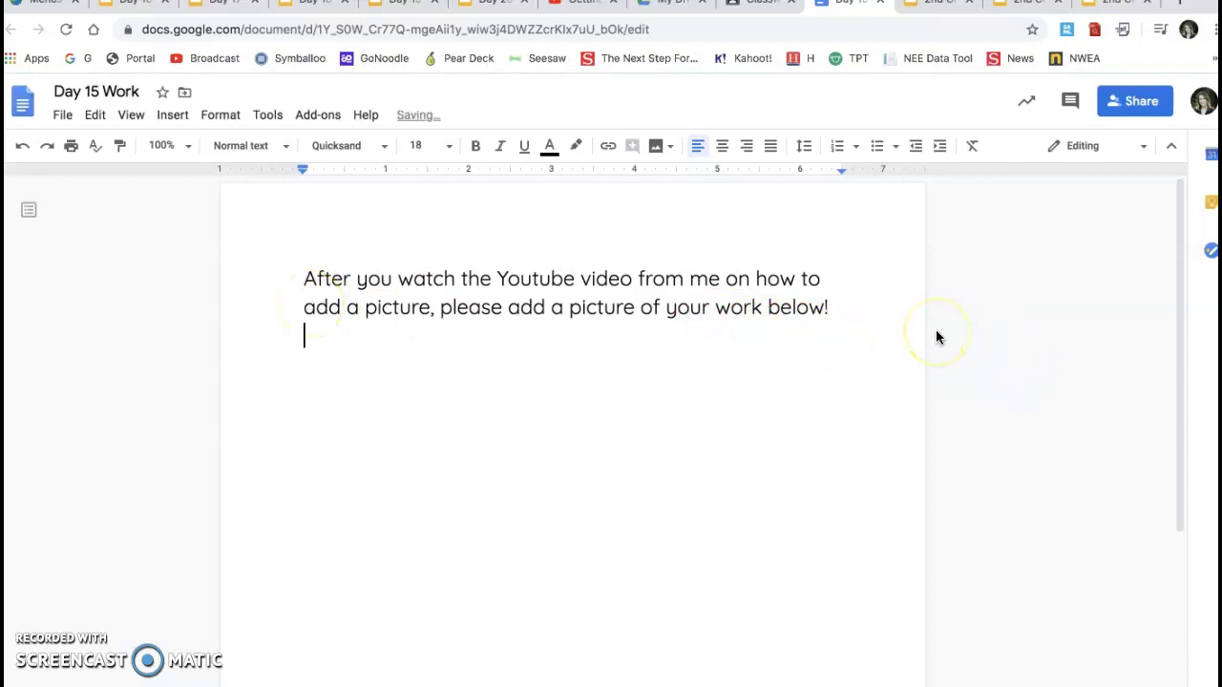
Snap a webcam photo of the handwritten note using Insert > Image > Camera
click(181, 125)
mouse_move(197, 154)
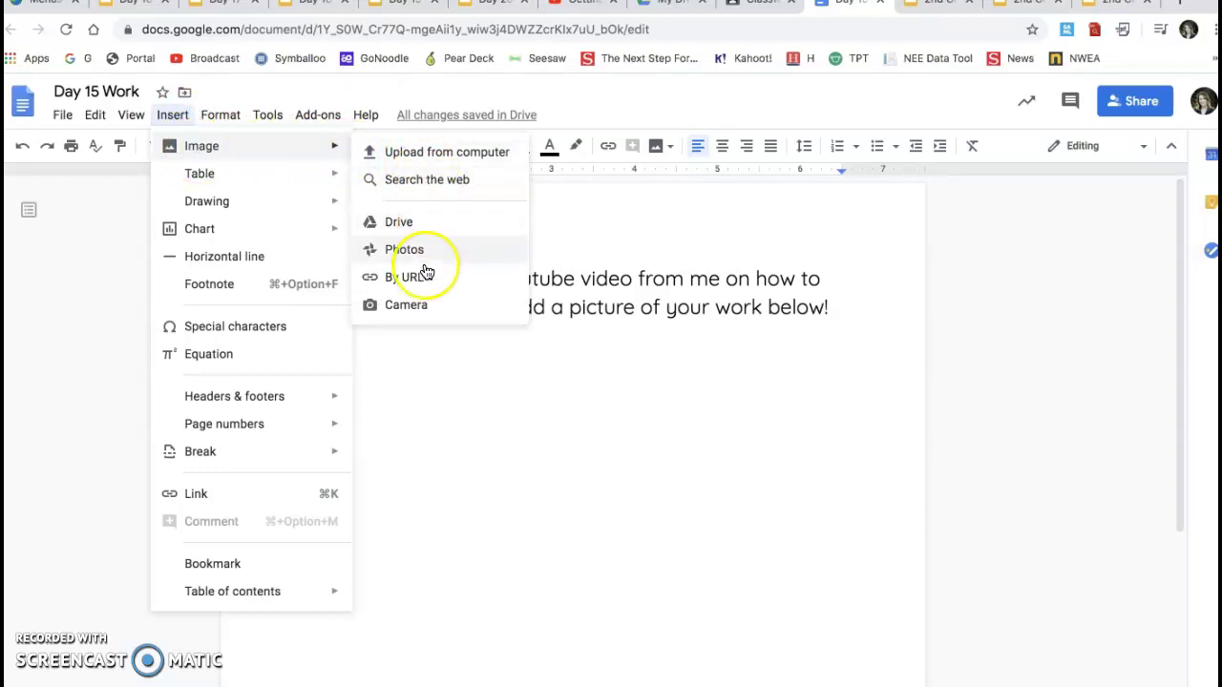
click(416, 306)
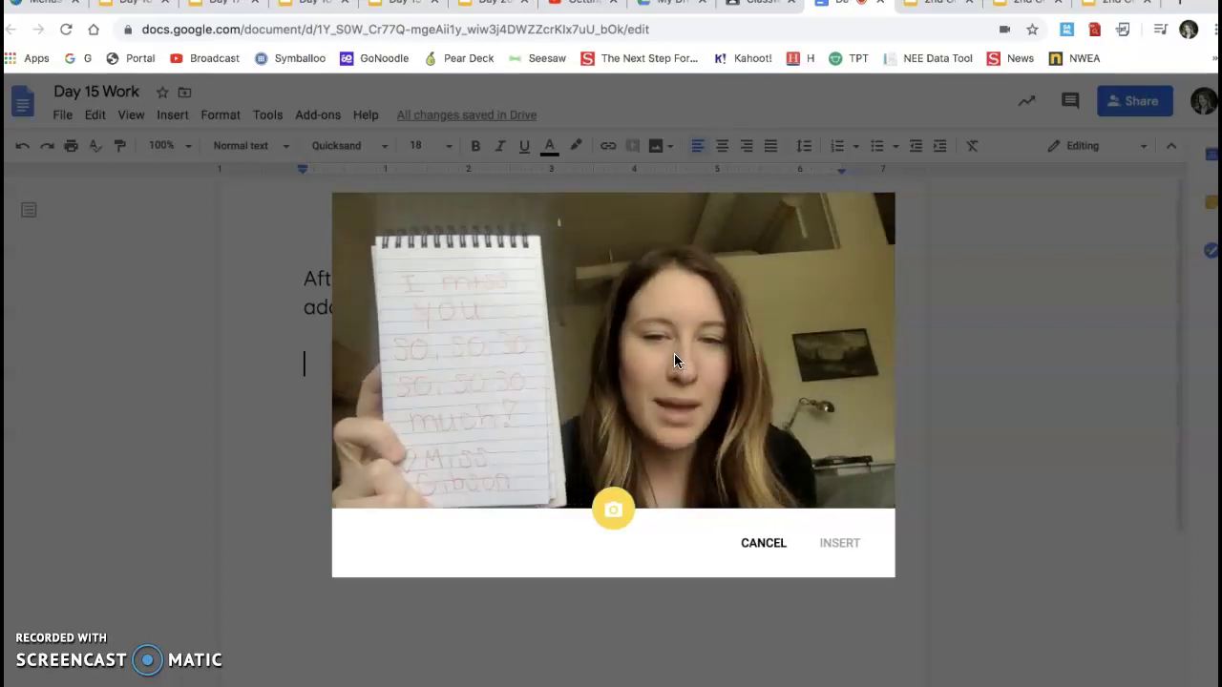
click(651, 397)
click(644, 423)
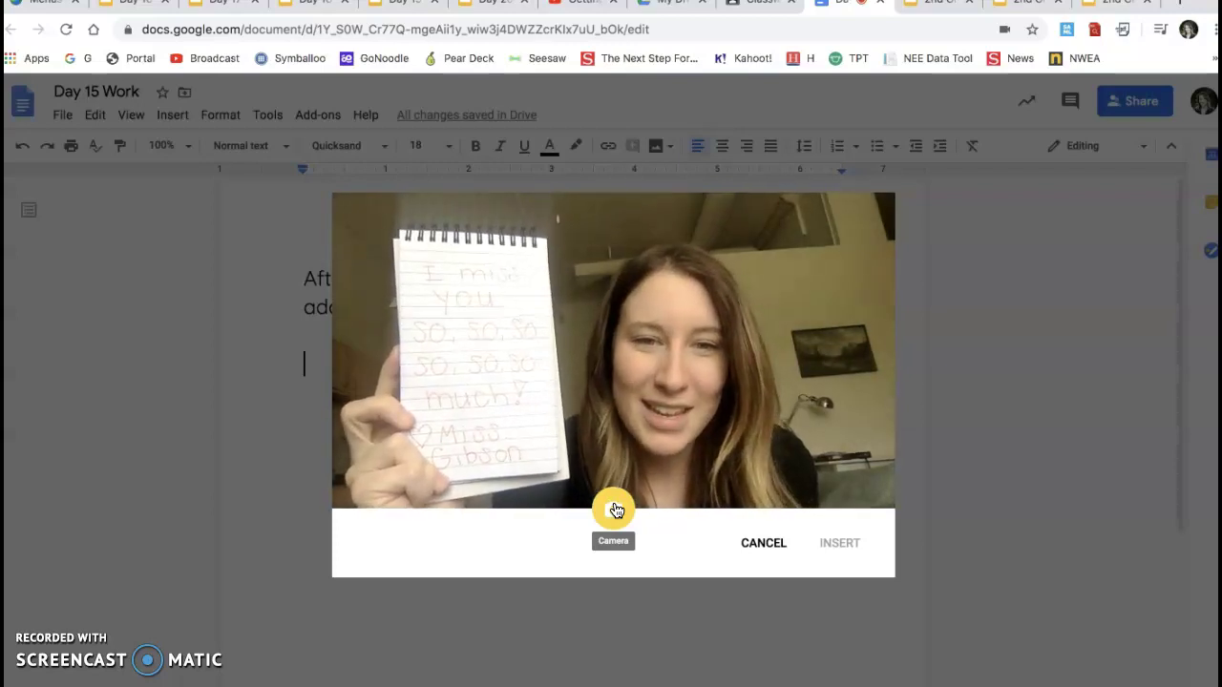
click(614, 510)
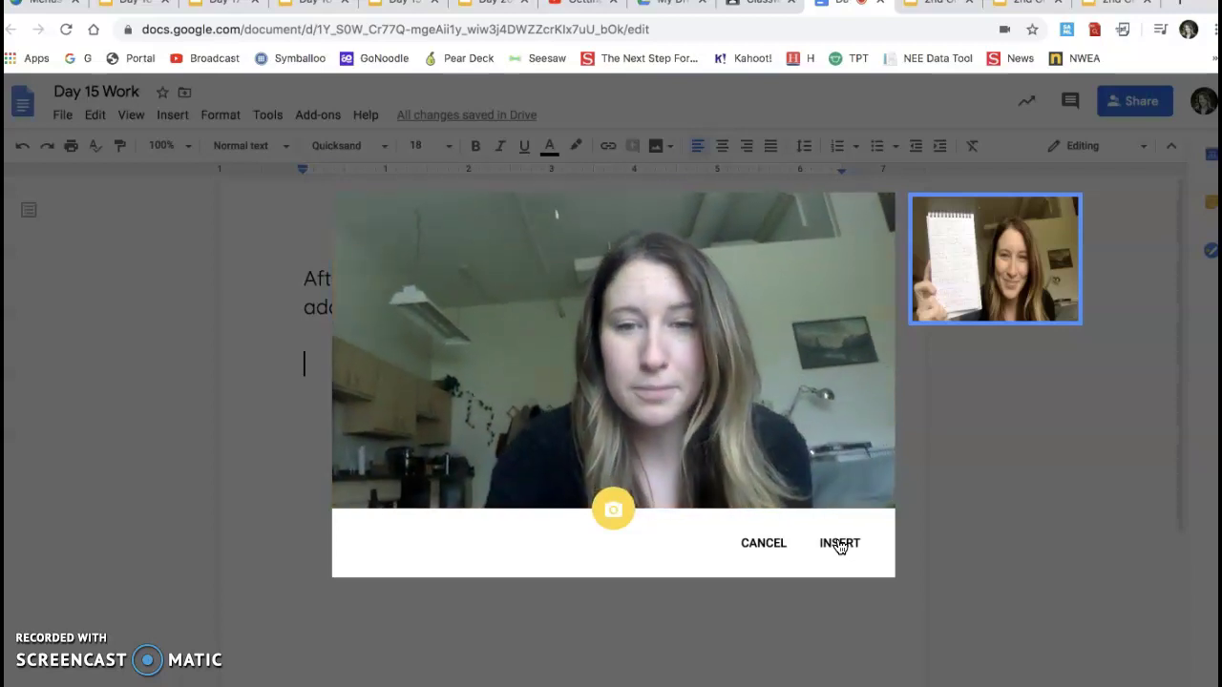
Insert the handwritten-note photo, widen it, and set it to wrap text
click(839, 544)
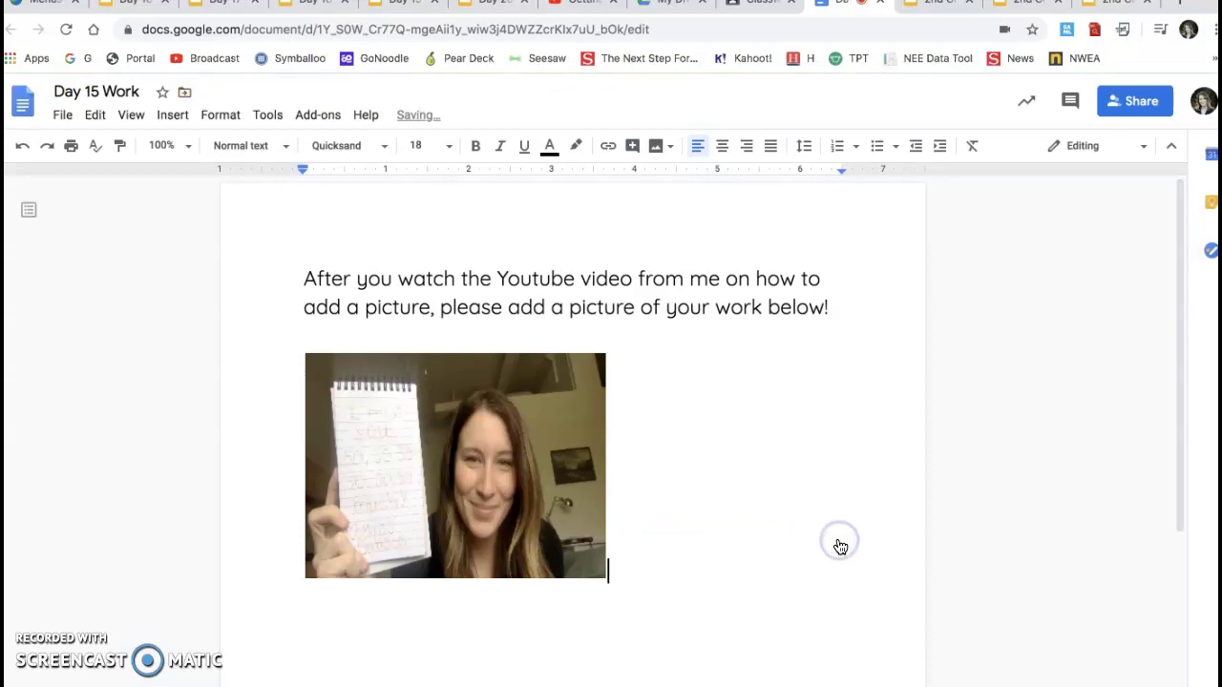
click(521, 504)
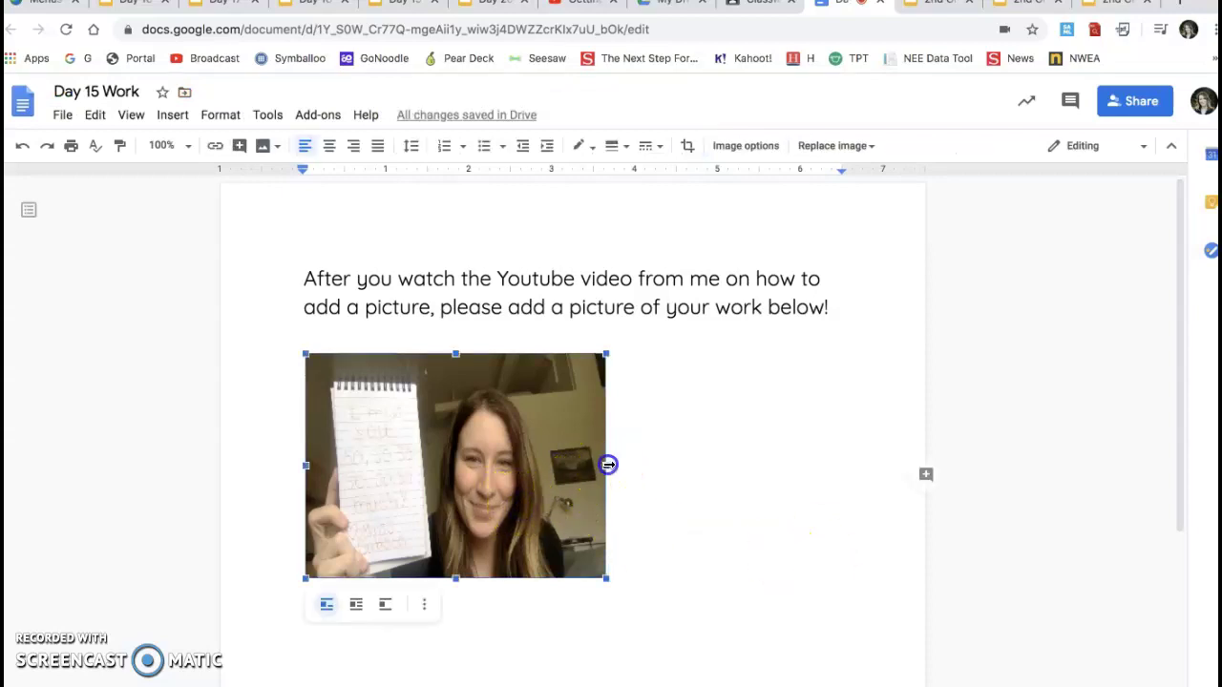
mouse_move(638, 464)
mouse_down()
mouse_move(911, 474)
mouse_move(630, 468)
mouse_up()
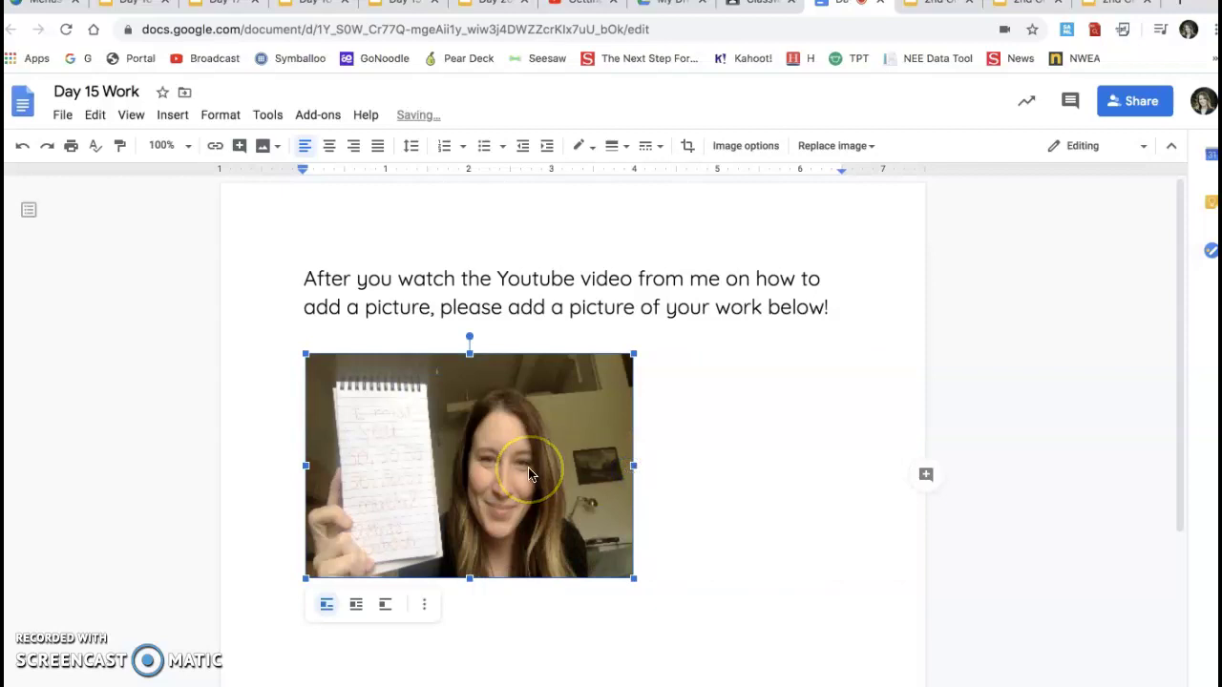
click(355, 605)
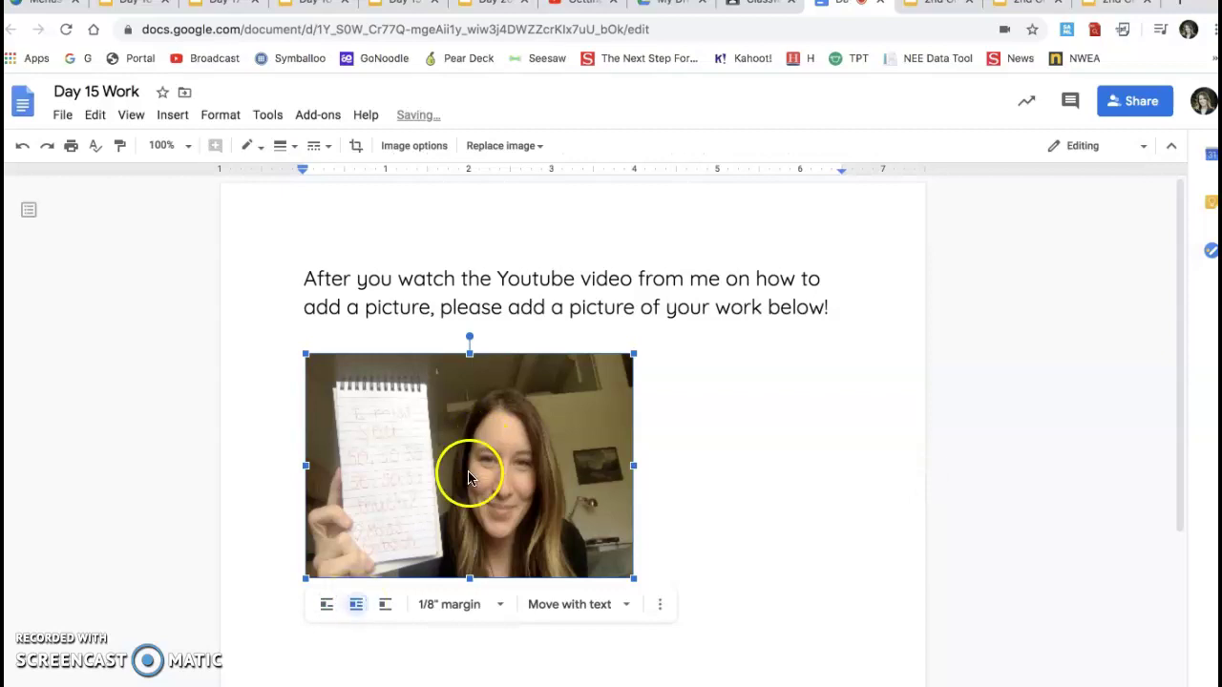
Switch the photo to break text, centre it under the instructions, and add a line below
right_click(531, 479)
click(736, 561)
right_click(563, 527)
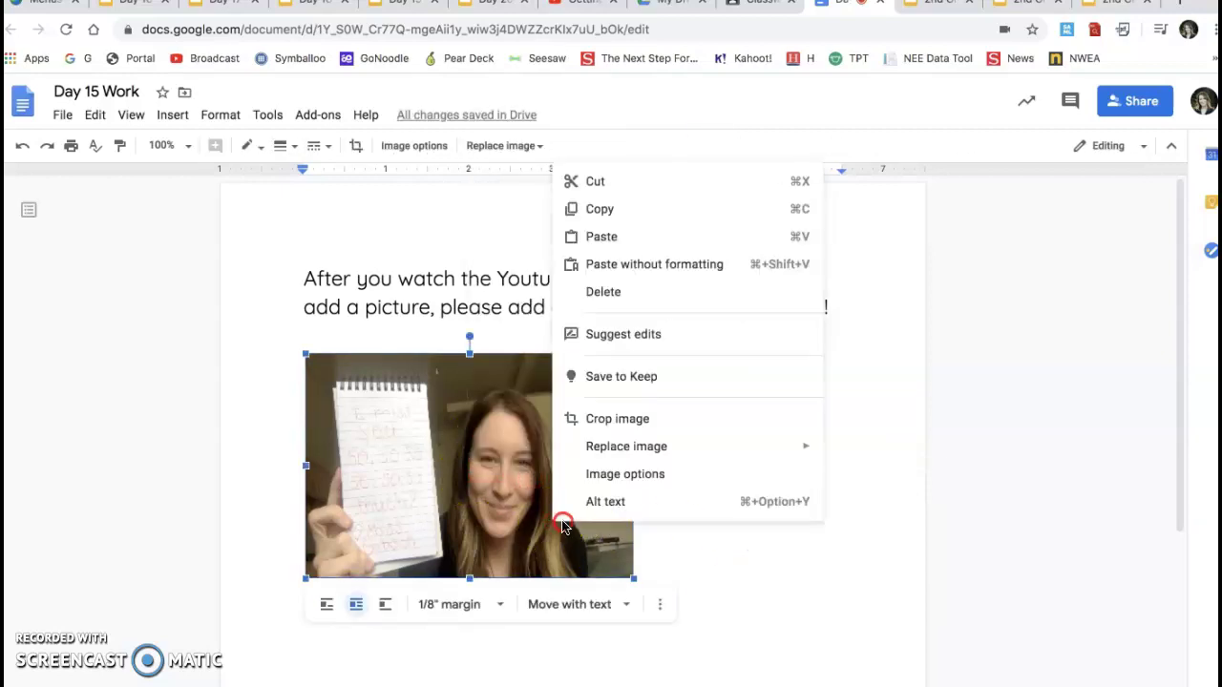
right_click(525, 556)
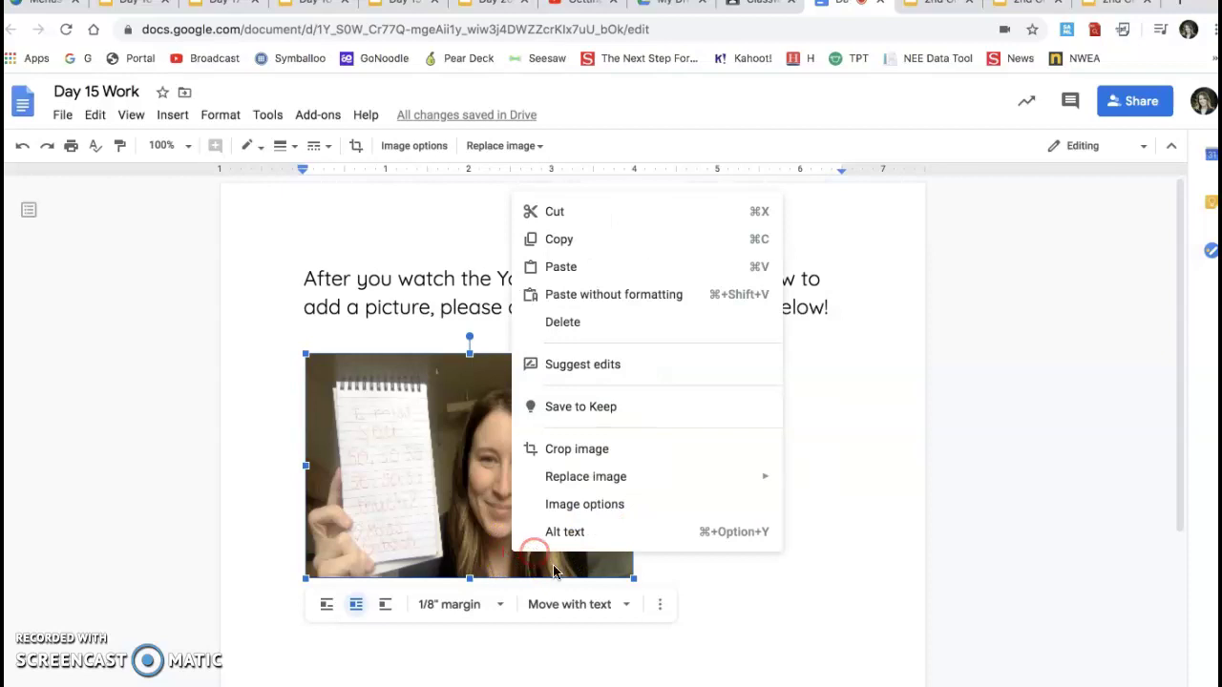
click(384, 607)
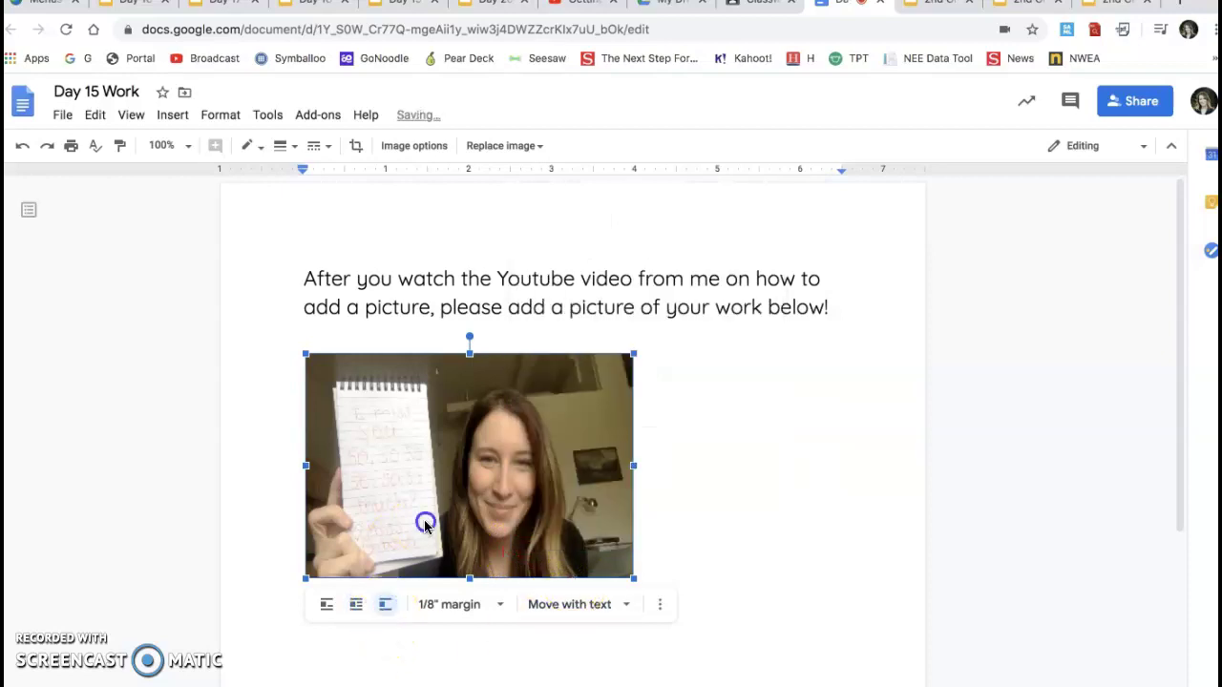
drag(425, 524, 524, 512)
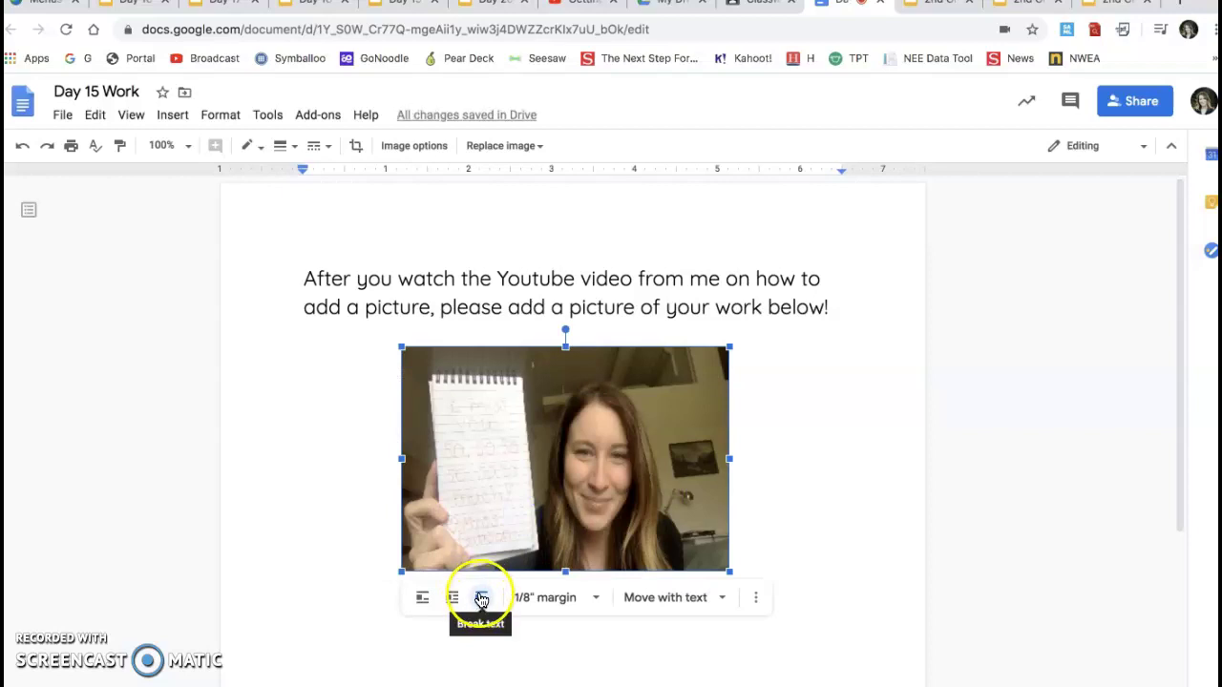
click(775, 555)
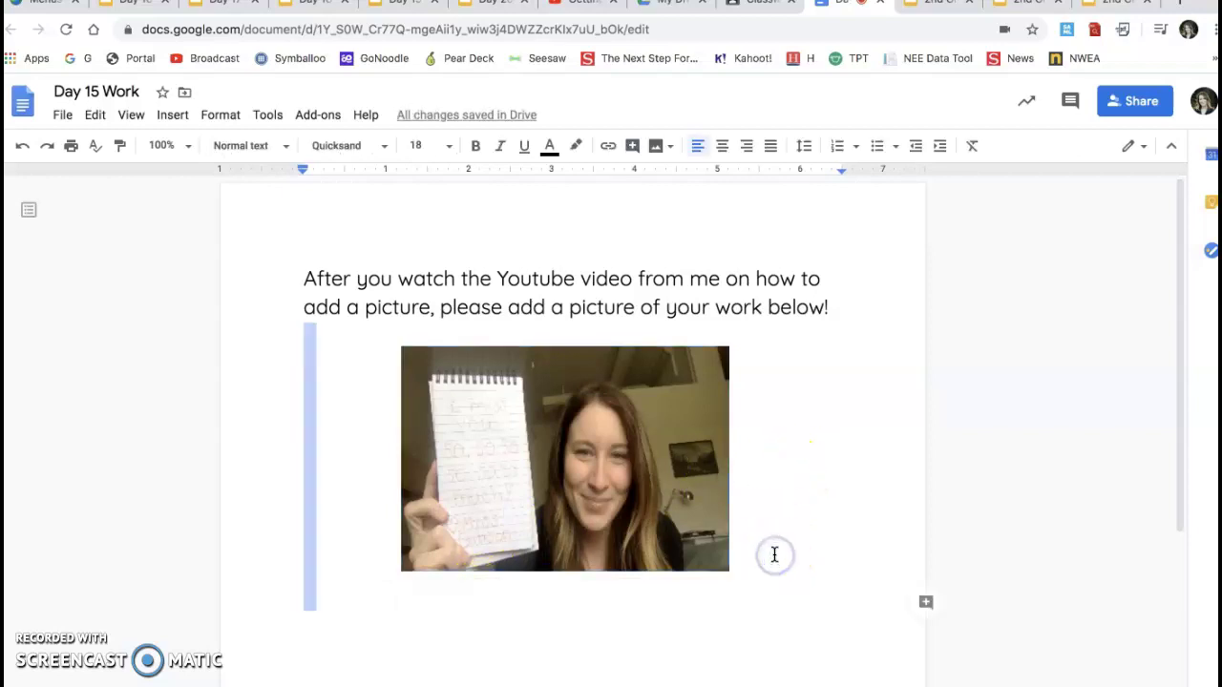
click(774, 555)
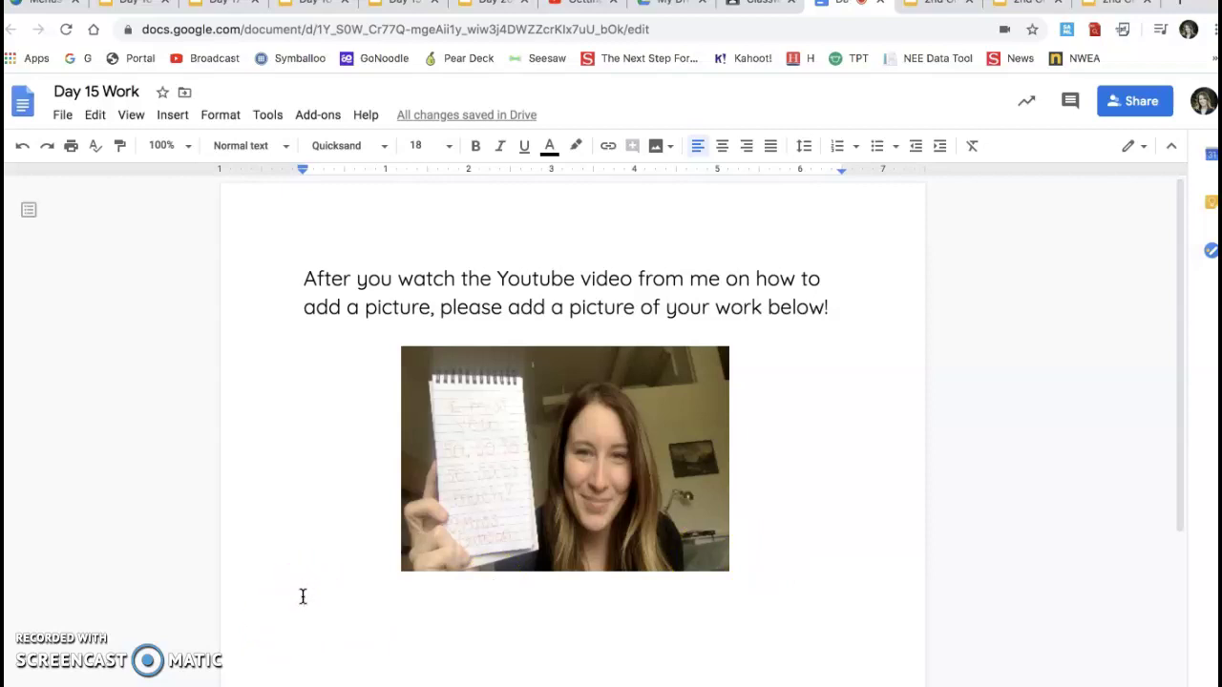
Take another camera shot and insert the thumbs-up photo into the document
click(183, 121)
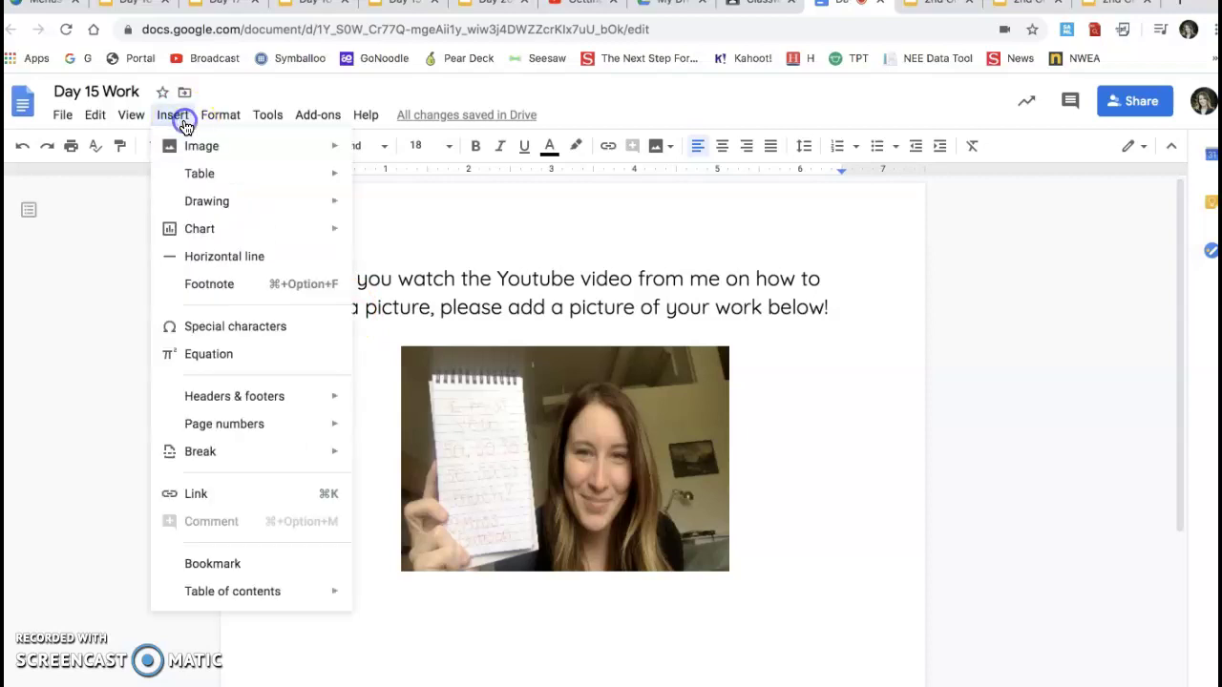
mouse_move(223, 153)
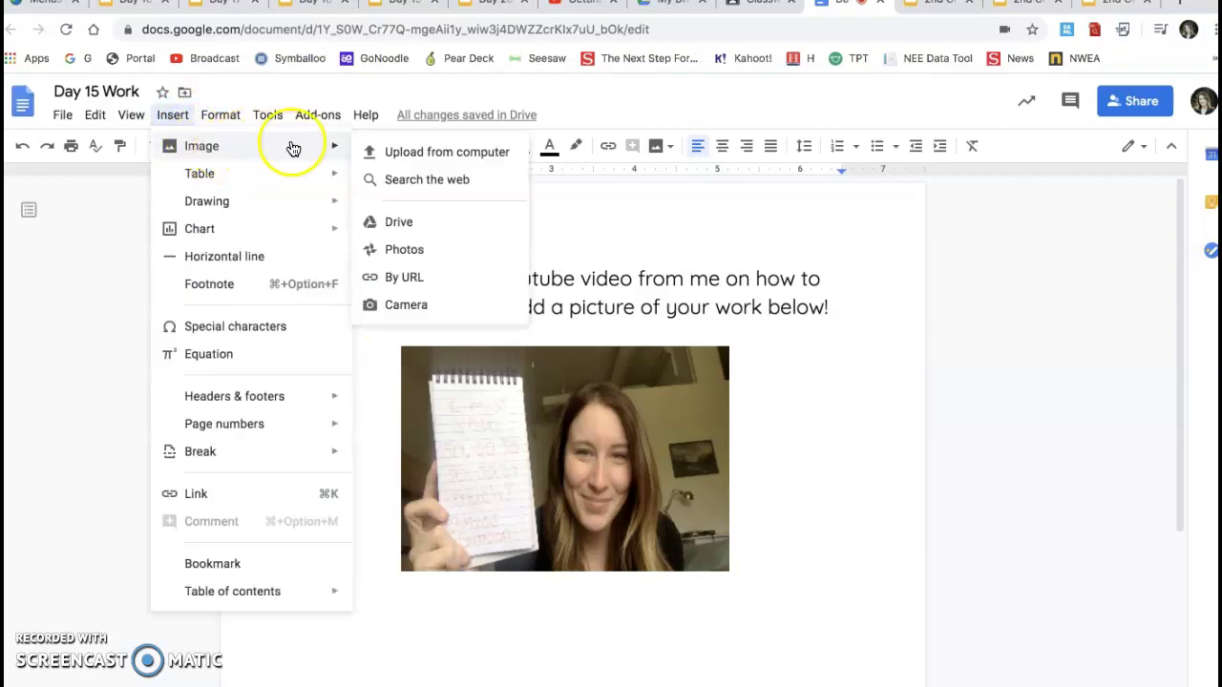
click(410, 303)
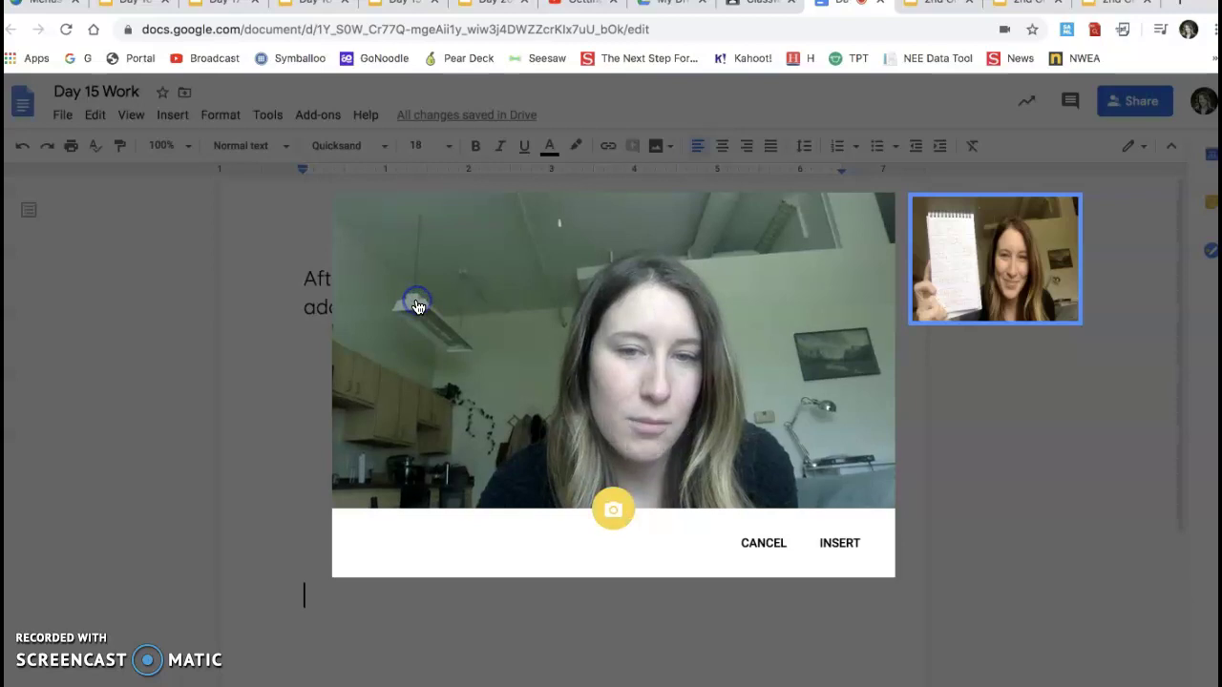
click(614, 514)
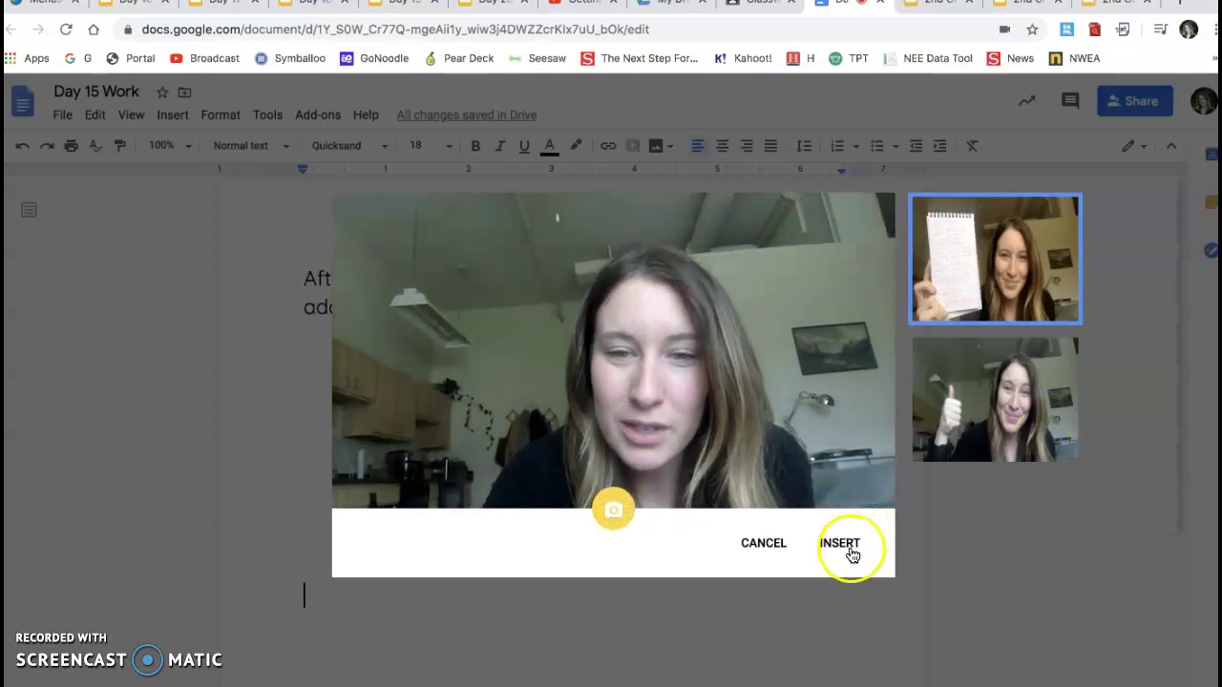
click(1026, 380)
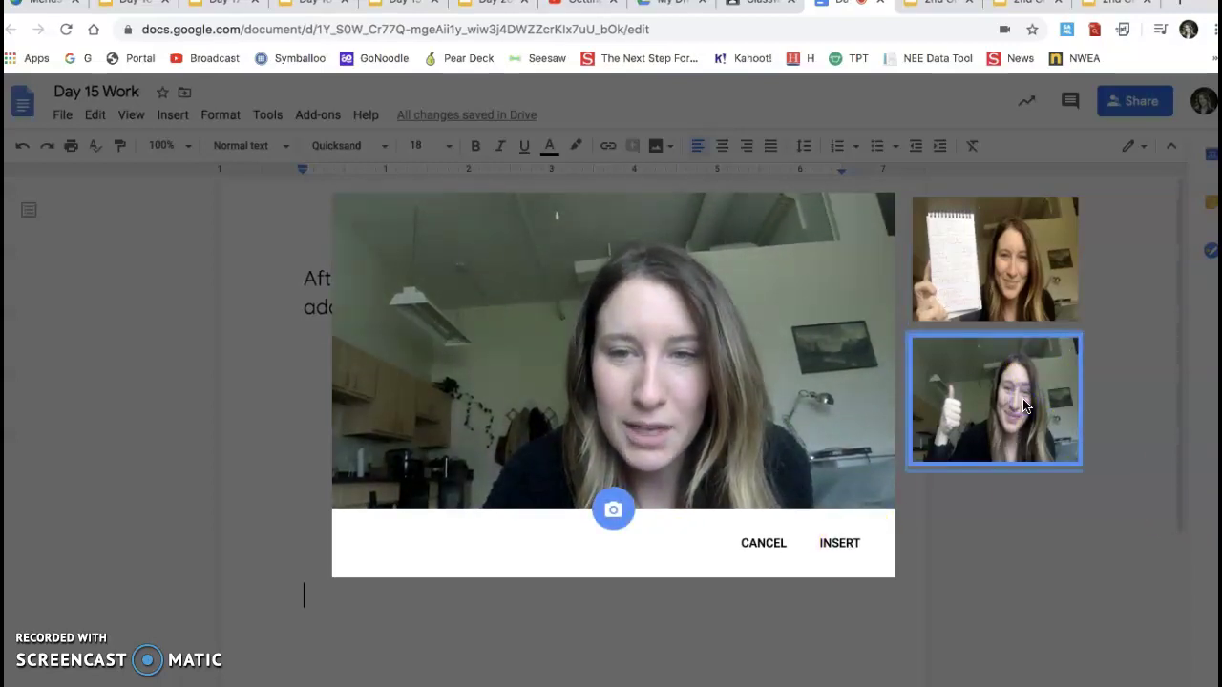
click(836, 542)
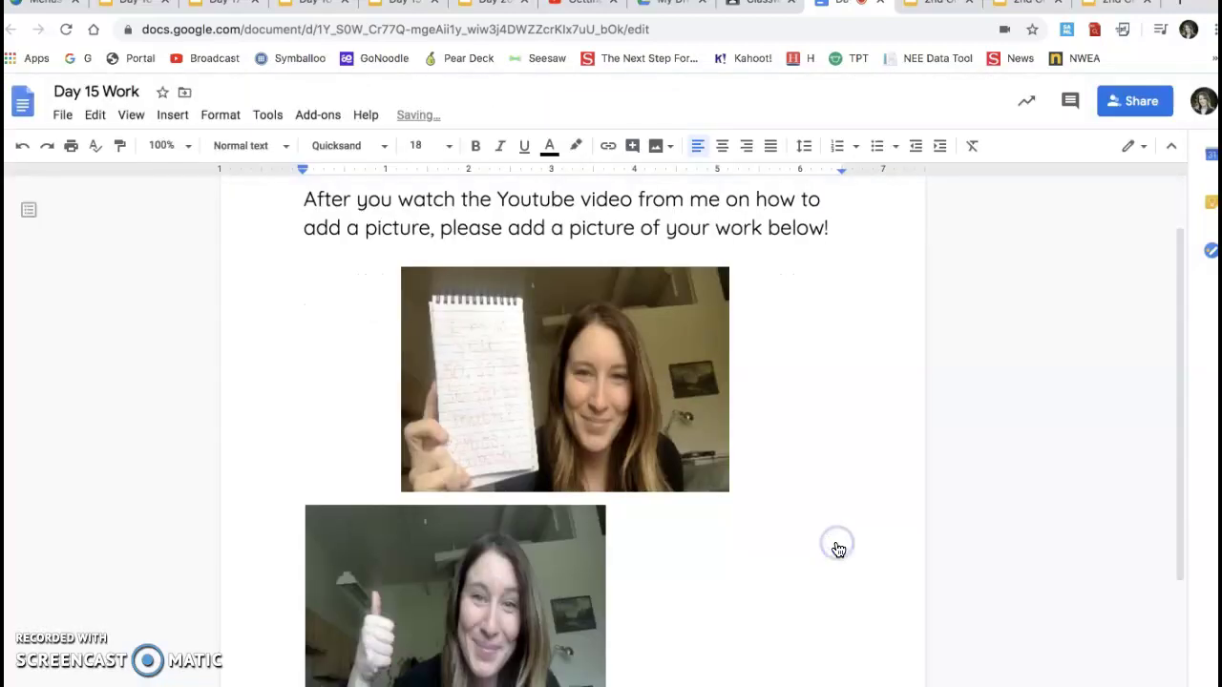
Widen the thumbs-up photo by dragging its side handle
click(498, 645)
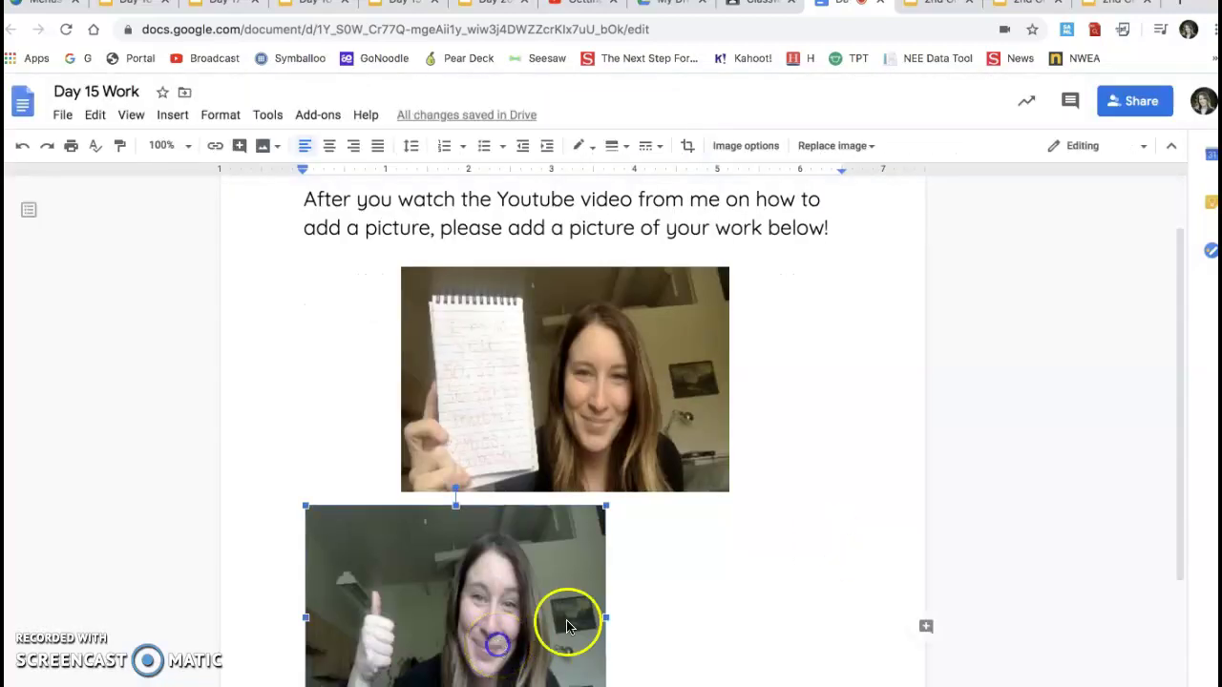
drag(607, 619, 639, 617)
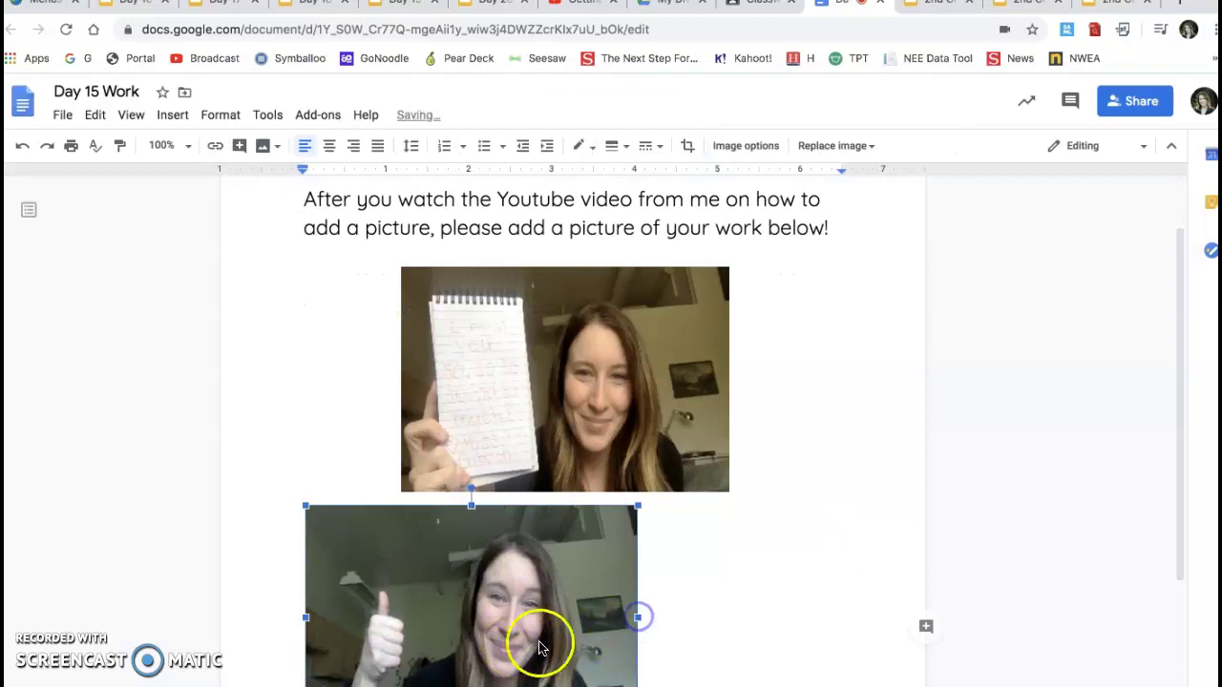
right_click(563, 647)
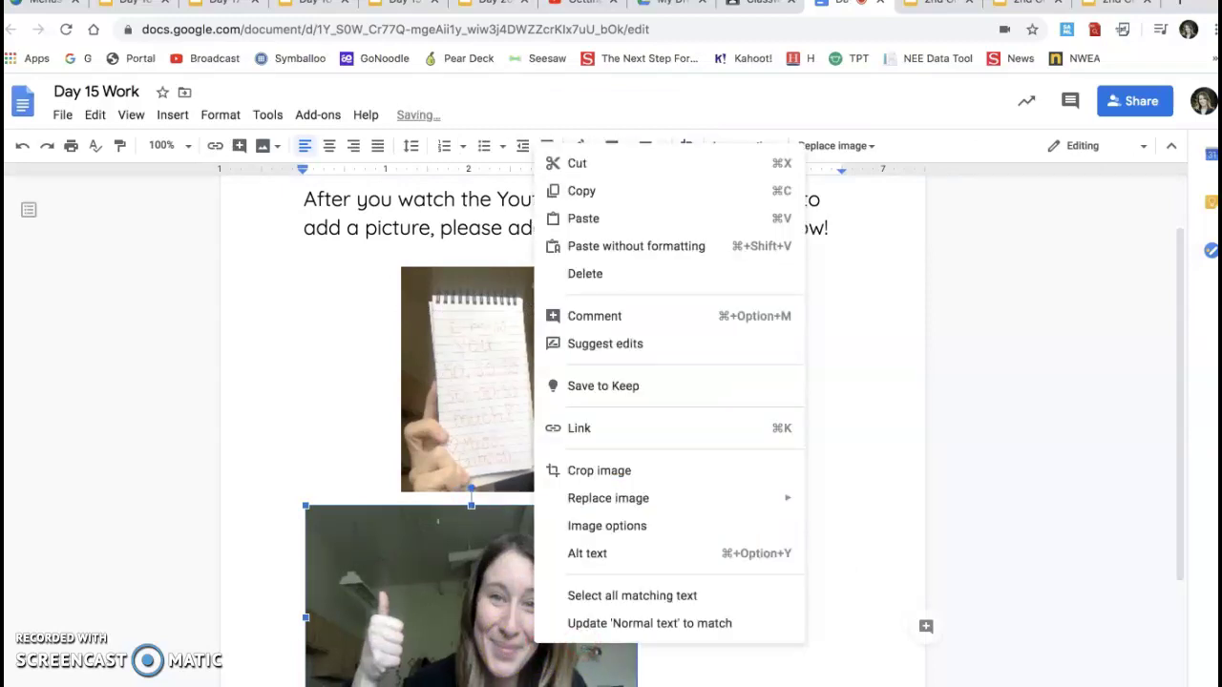
key(Escape)
scroll(611, 430, down, 2)
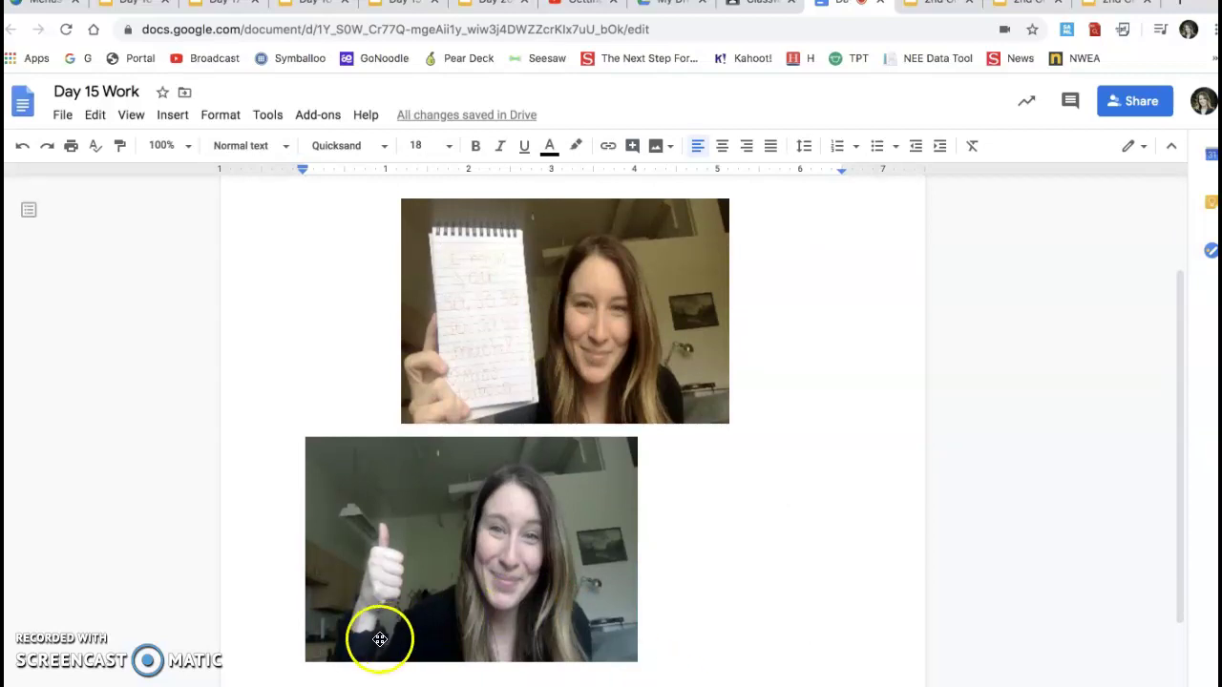
Set the thumbs-up photo to break text and centre it beneath the first photo
click(432, 636)
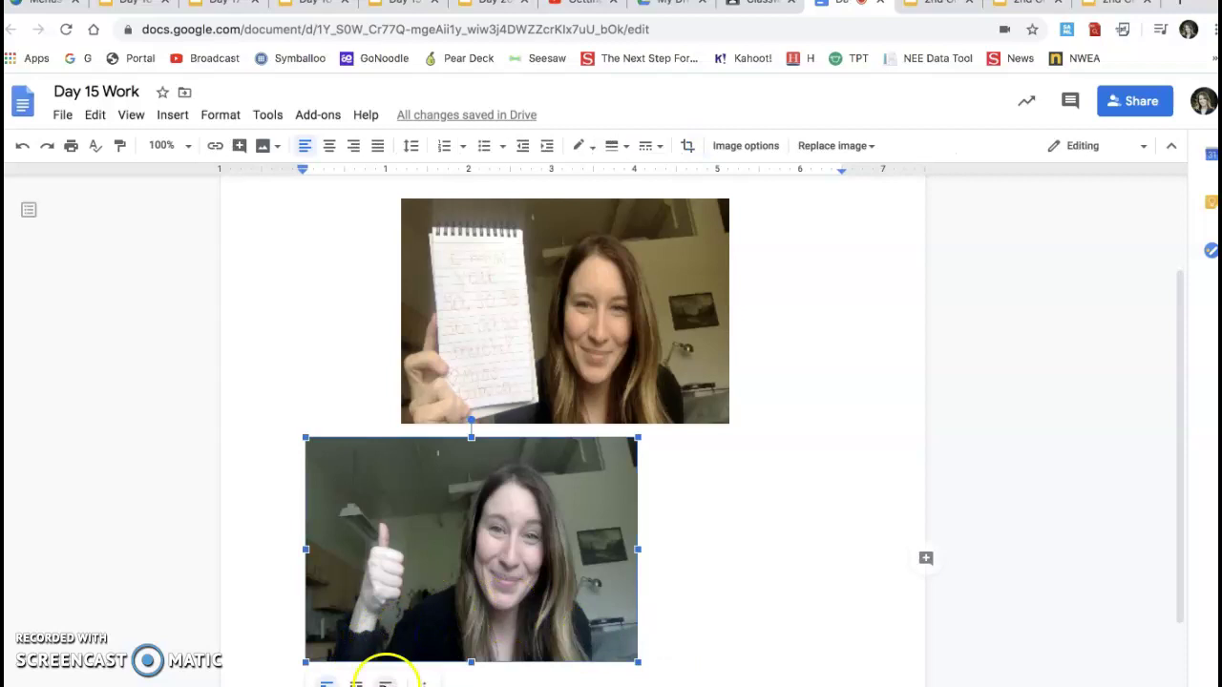
click(385, 681)
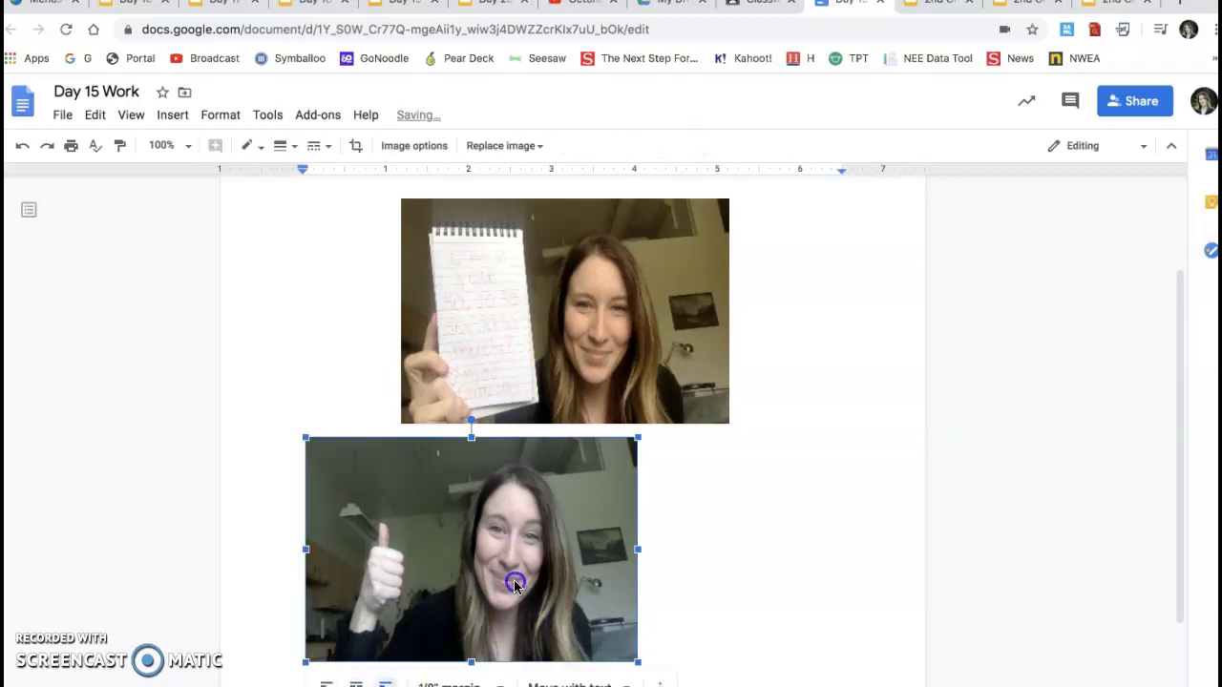
drag(514, 585, 586, 585)
drag(613, 581, 616, 578)
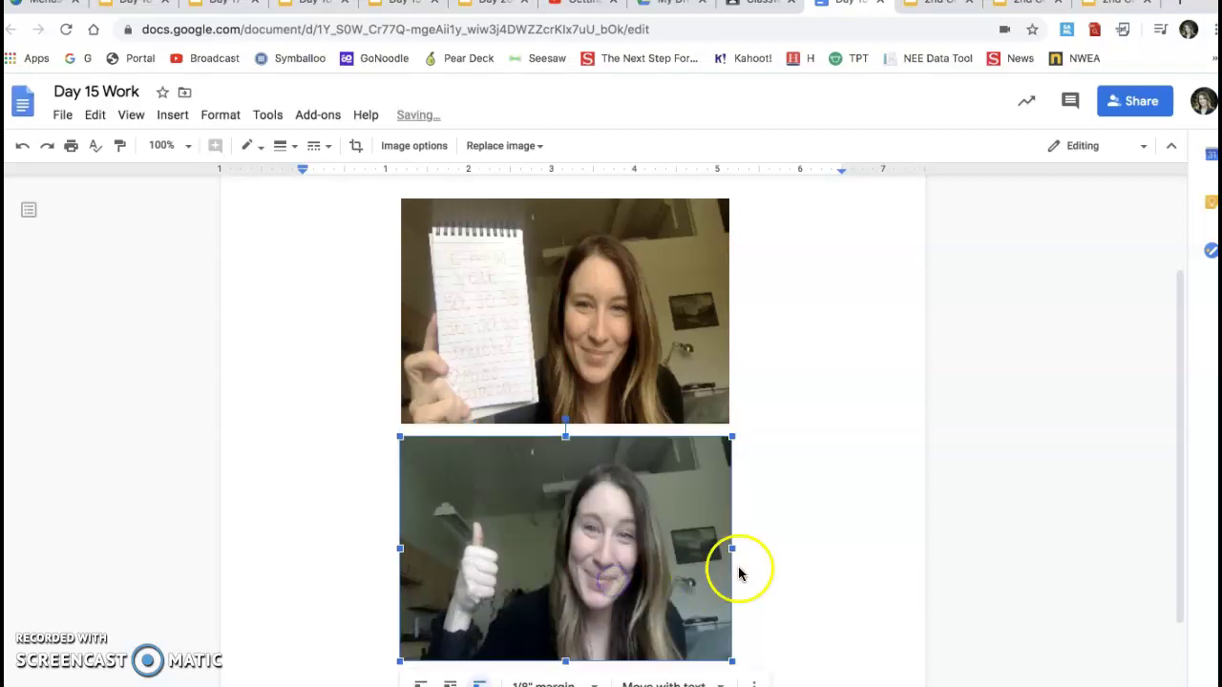
click(802, 564)
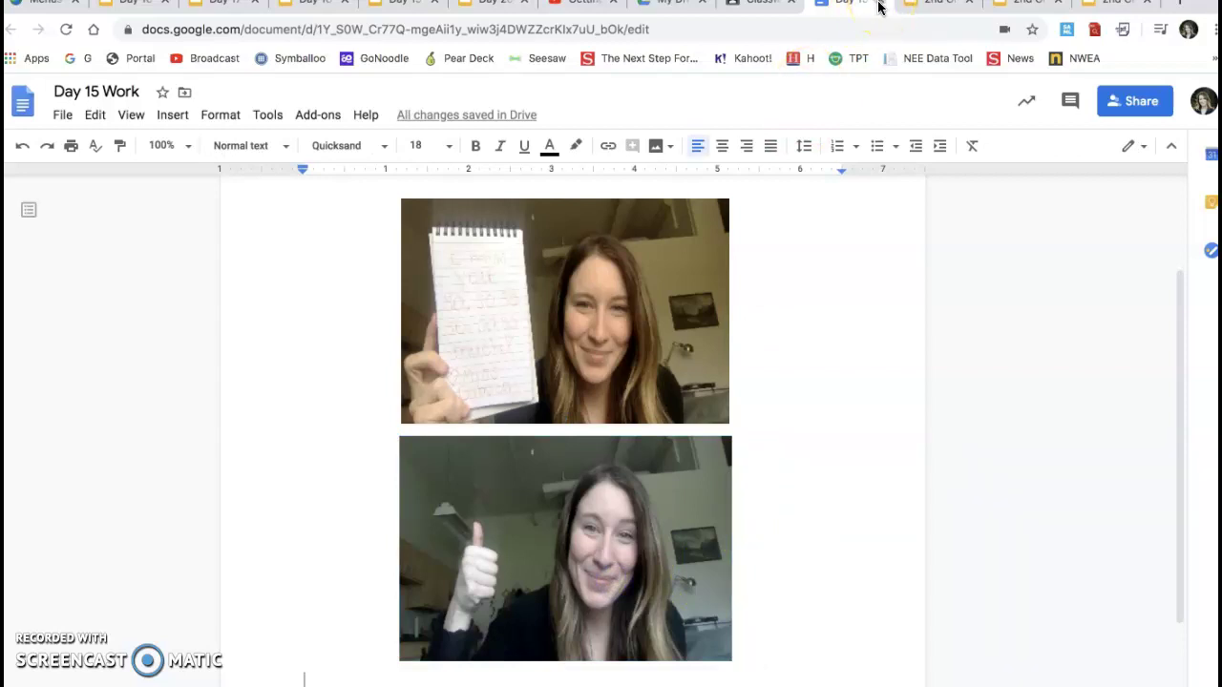
Close the Day 15 Work doc tab and return to the 2nd Grade class Stream
click(879, 6)
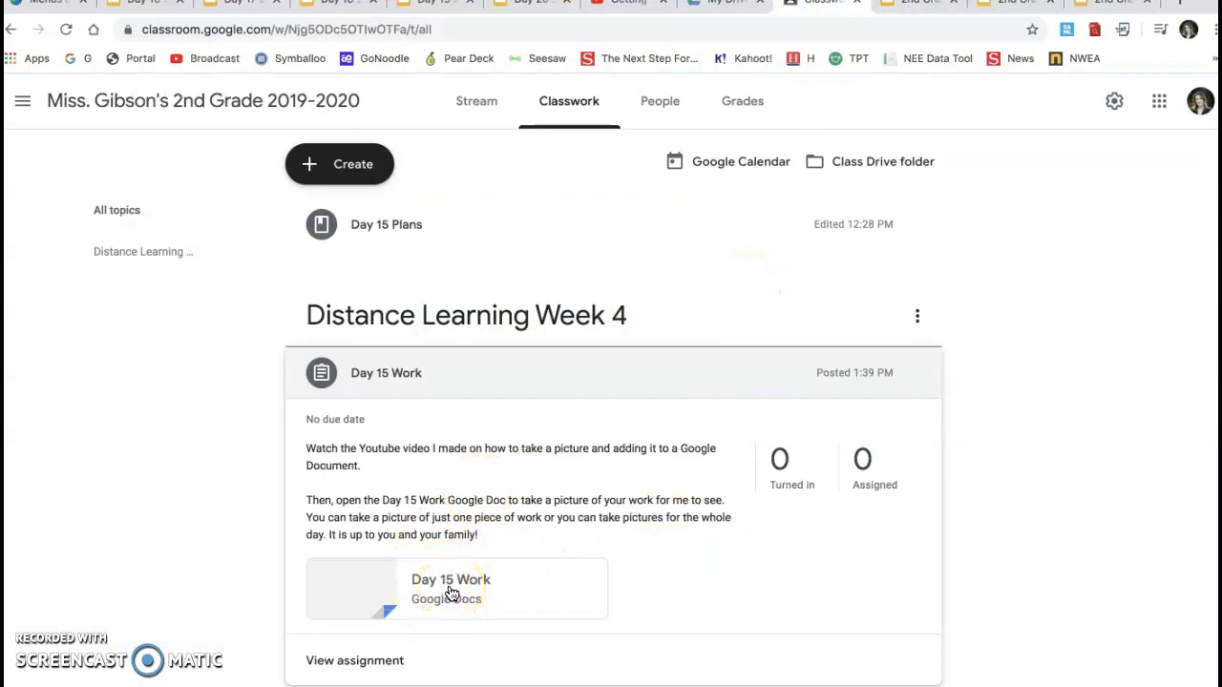
click(485, 122)
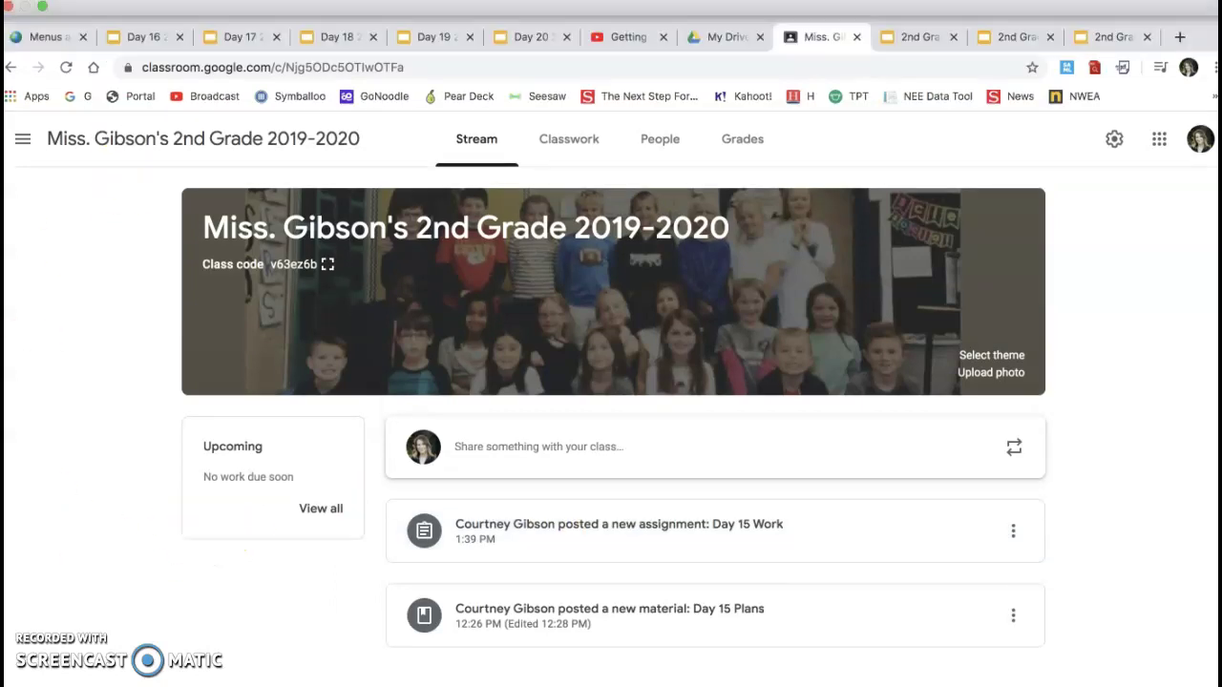
Exit full screen so Classroom shows as a smaller window over the desktop
click(42, 7)
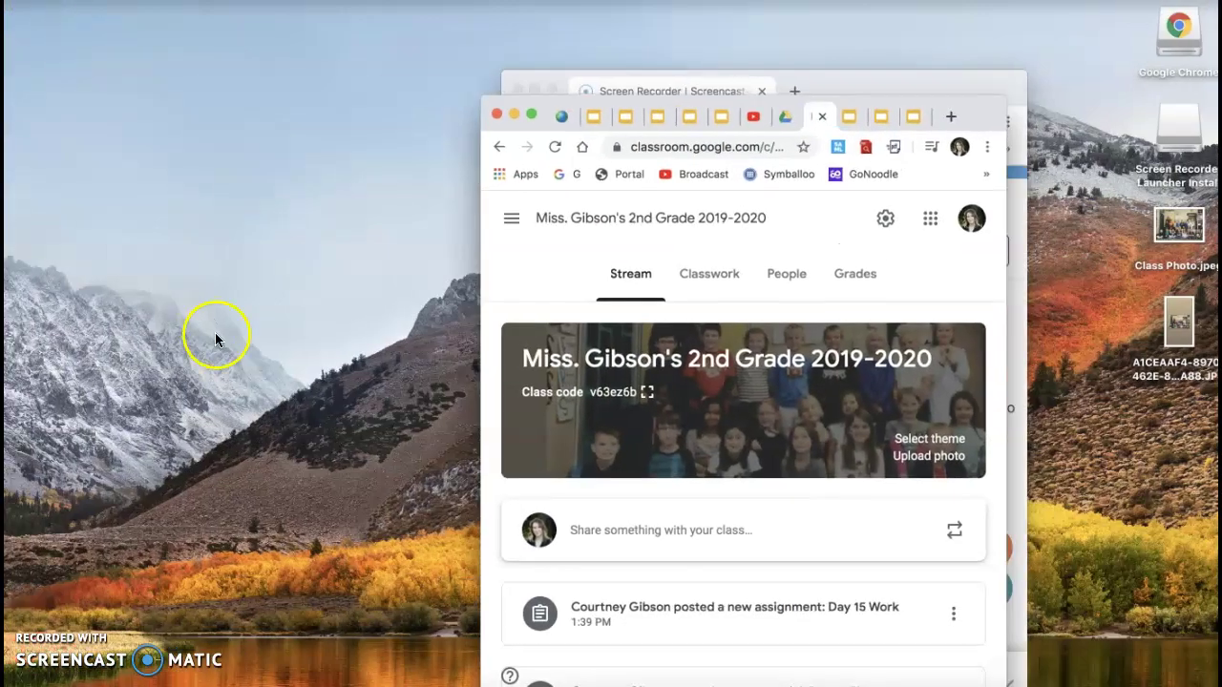